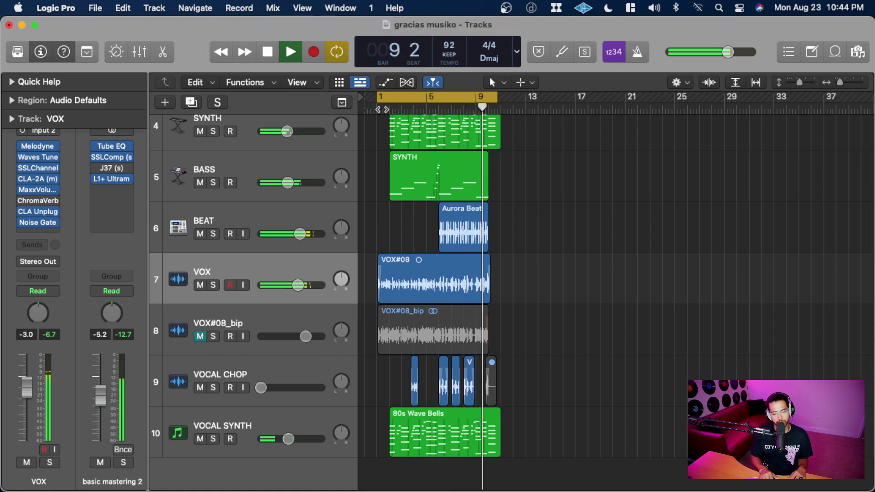
# Stop playback, solo the VOX track and play it from bar 1
pyautogui.press('space')
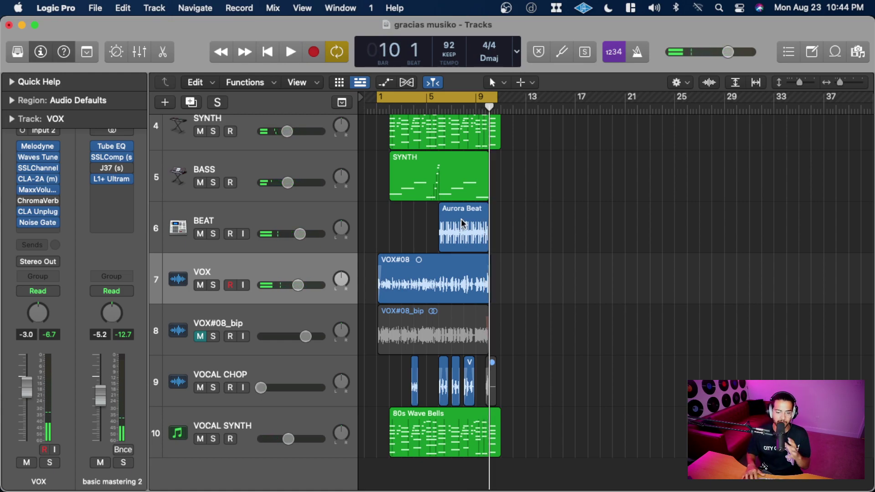
pyautogui.scroll(2, 462, 224)
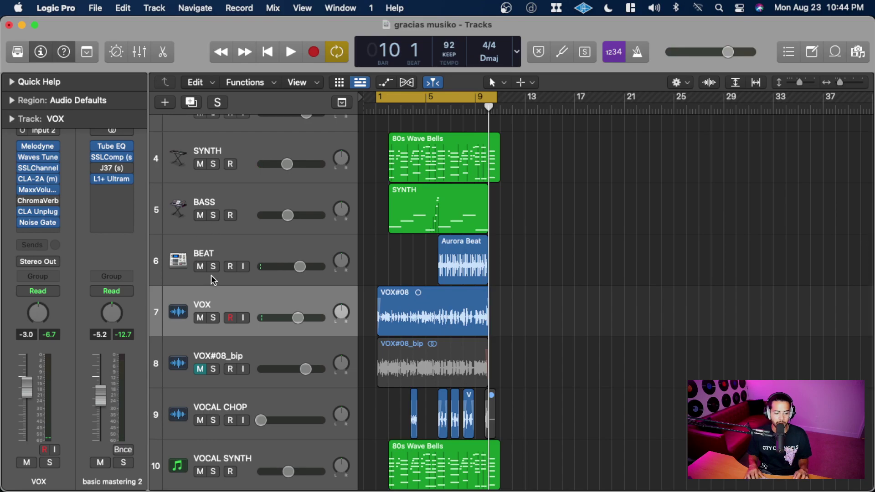
pyautogui.click(219, 292)
pyautogui.click(214, 318)
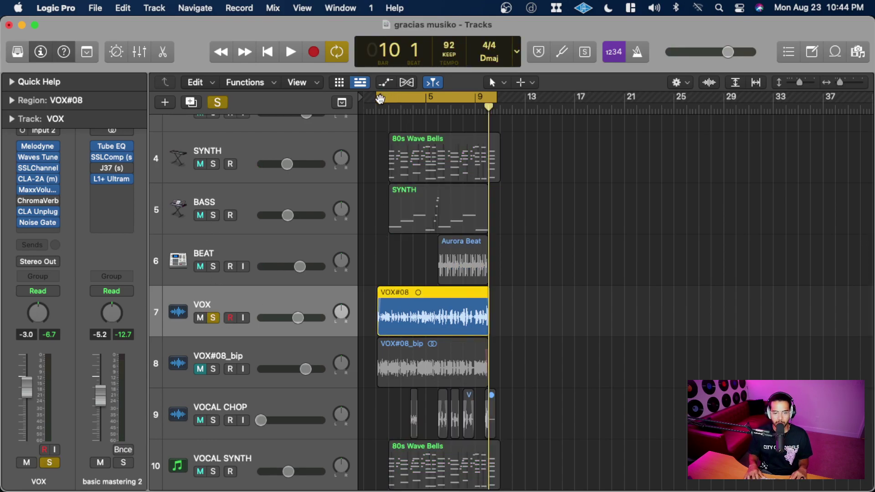
pyautogui.click(380, 99)
pyautogui.press('space')
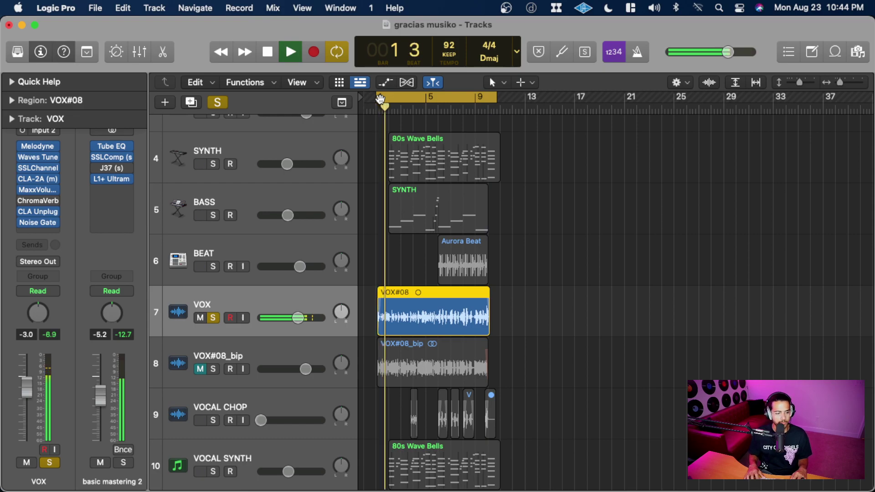
# Open the CLA-2A compressor on the VOX channel strip, move its window clear of the vocal region, and stop playback
pyautogui.click(39, 178)
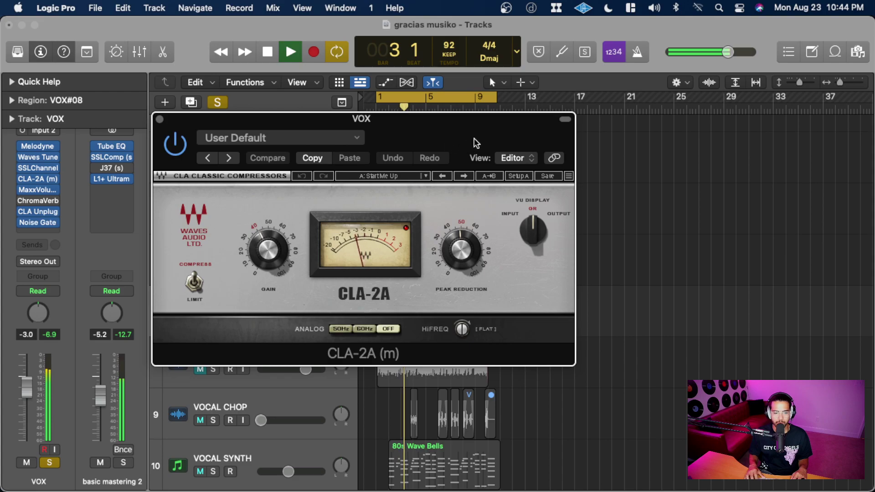
pyautogui.moveTo(443, 130); pyautogui.dragTo(685, 56)
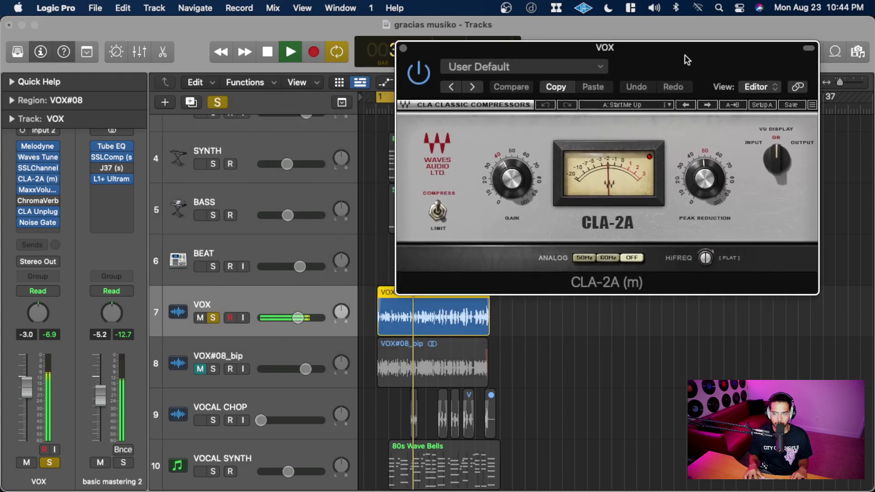
pyautogui.press('space')
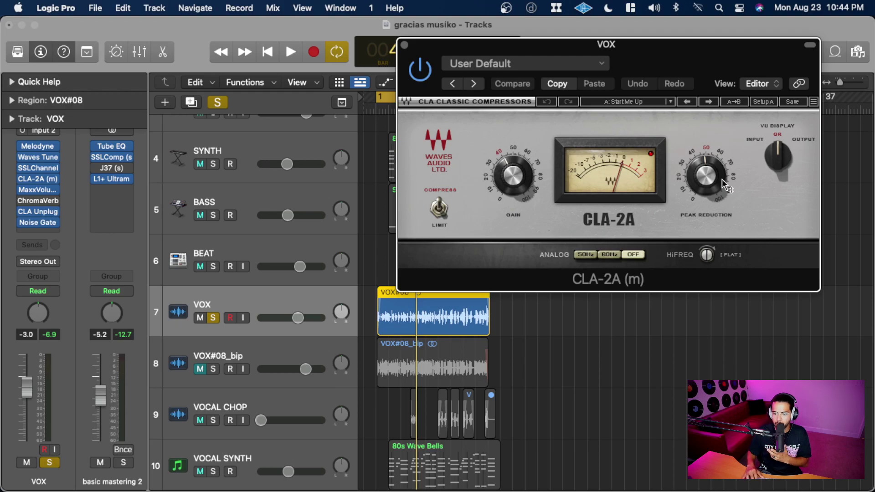
pyautogui.click(706, 178)
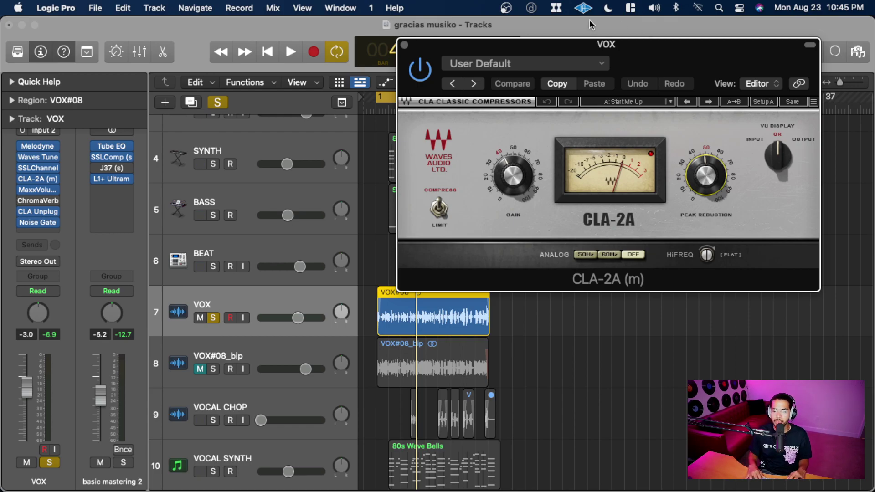
pyautogui.moveTo(624, 48); pyautogui.dragTo(574, 41)
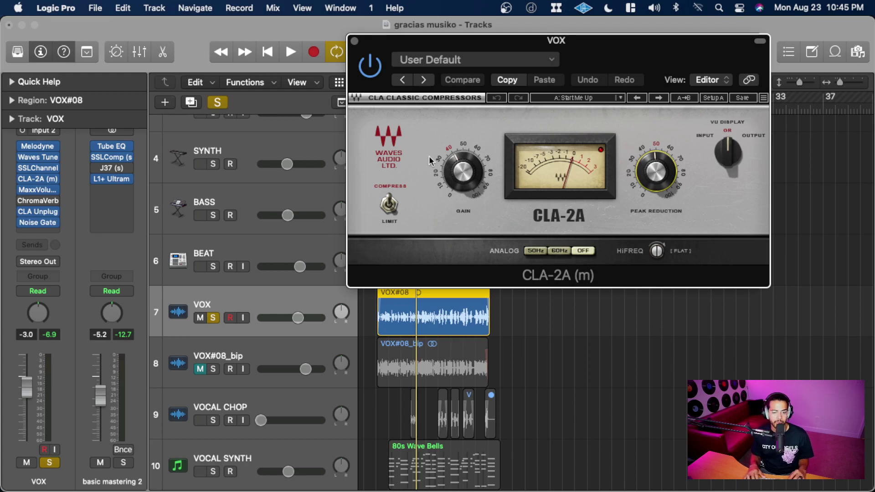
# Bypass the four inserts below CLA-2A on the VOX channel: MaxxVolume, ChromaVerb, CLA Unplugged and Noise Gate
pyautogui.click(21, 190)
pyautogui.click(22, 212)
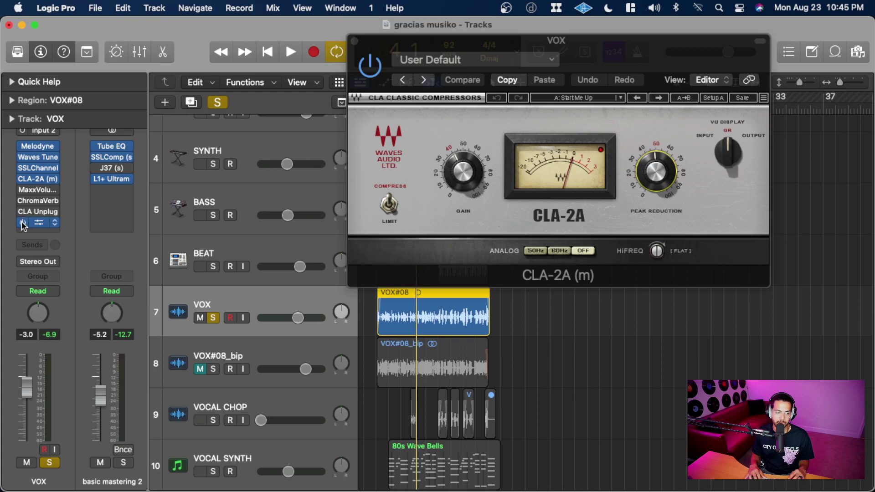
pyautogui.click(23, 223)
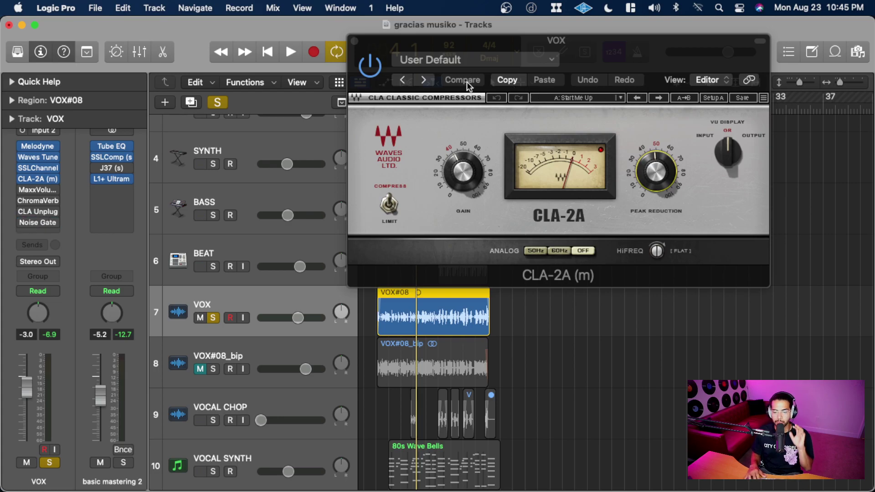
# Play the soloed VOX track and compare it with CLA-2A switched off and on
pyautogui.press('space')
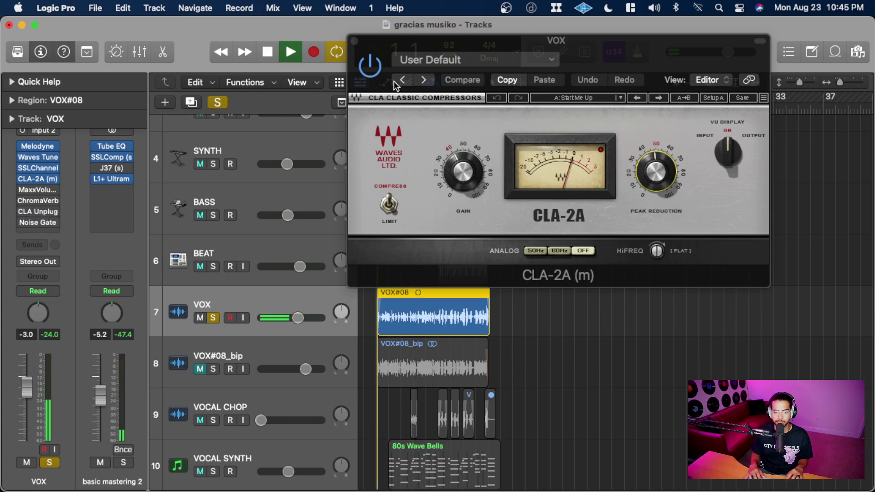
pyautogui.click(365, 62)
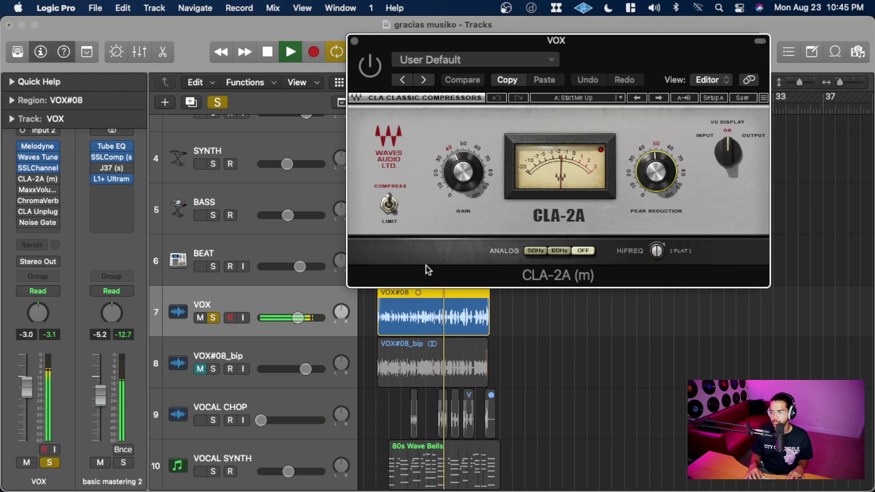
pyautogui.click(372, 68)
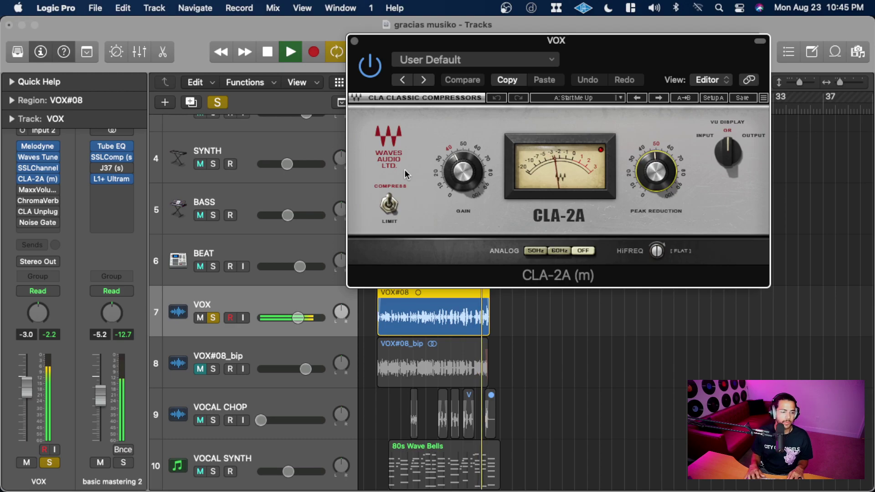
pyautogui.press('space')
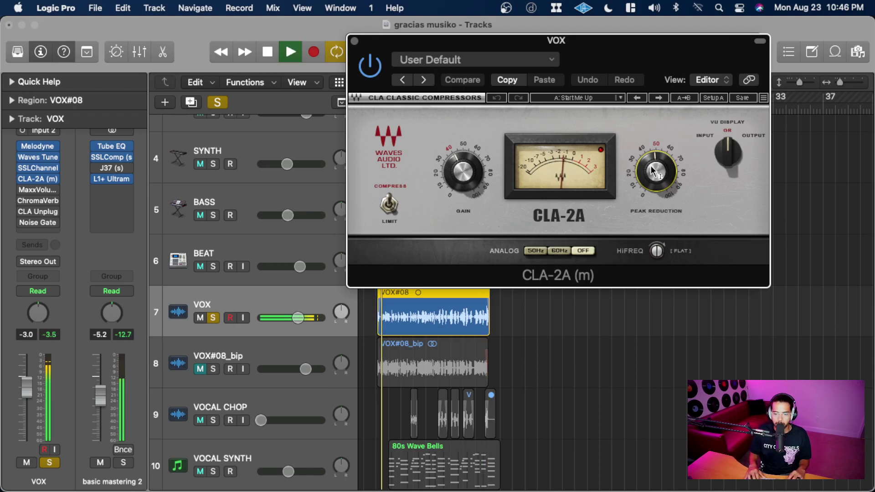
# Raise the Peak Reduction of CLA-2A to 63.12 while auditioning the vocal, then stop playback
pyautogui.moveTo(651, 168)
pyautogui.moveTo(651, 169)
pyautogui.mouseDown()
pyautogui.moveTo(651, 161)
pyautogui.moveTo(656, 172)
pyautogui.mouseUp()
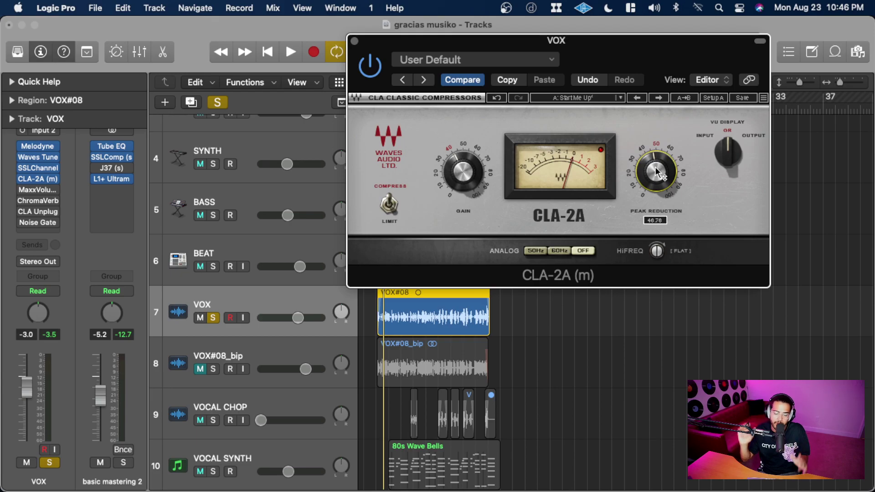
pyautogui.moveTo(656, 172); pyautogui.dragTo(657, 136)
pyautogui.press('space')
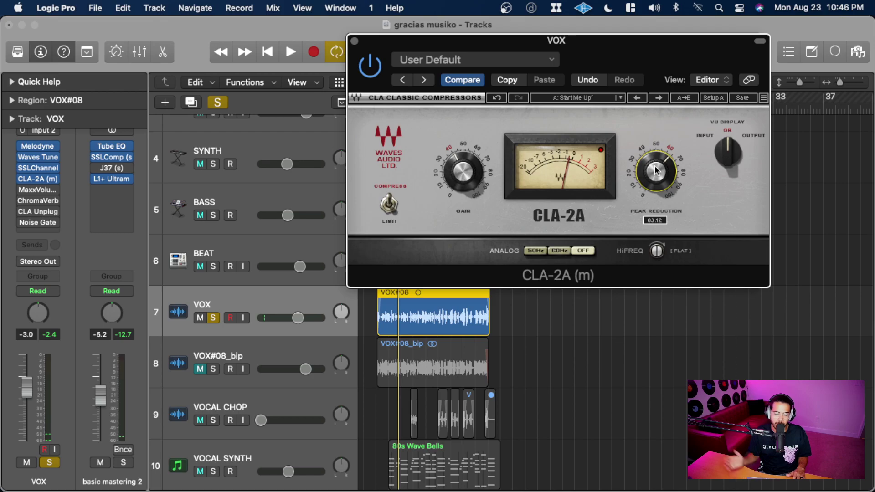
# Audition the vocal with Peak Reduction lowered to 33.80, then set it to 48.12
pyautogui.press('space')
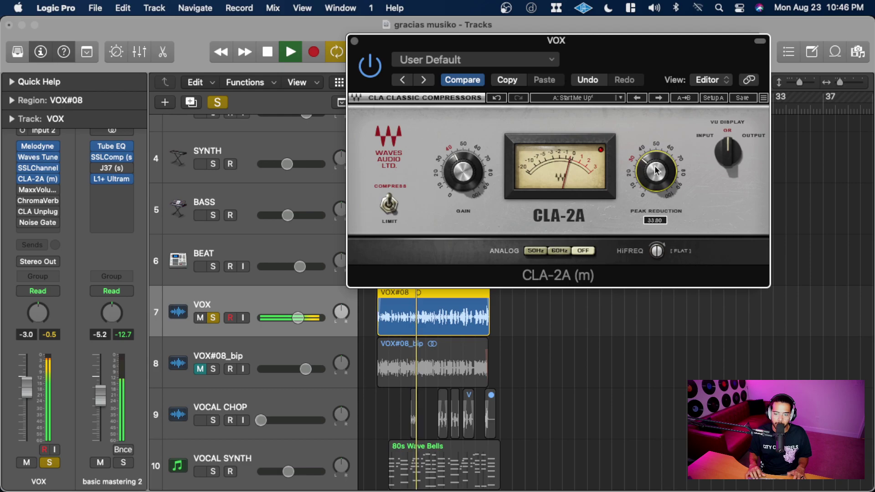
pyautogui.press('space')
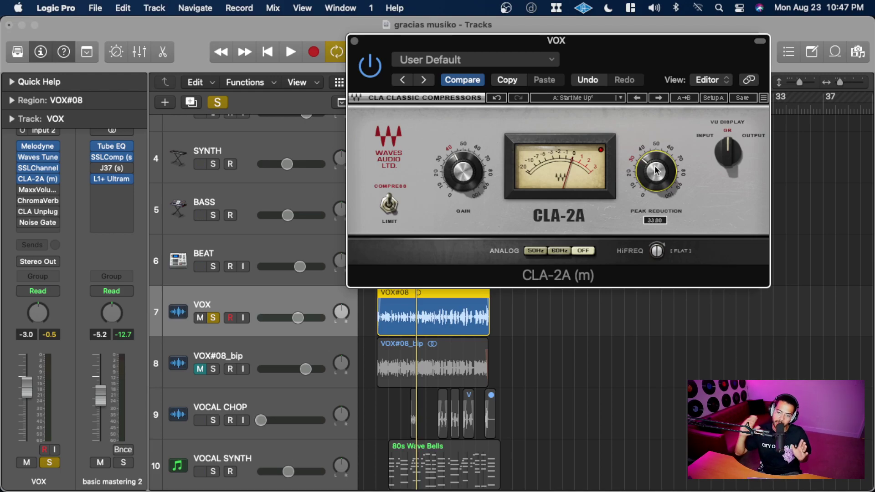
pyautogui.press('space')
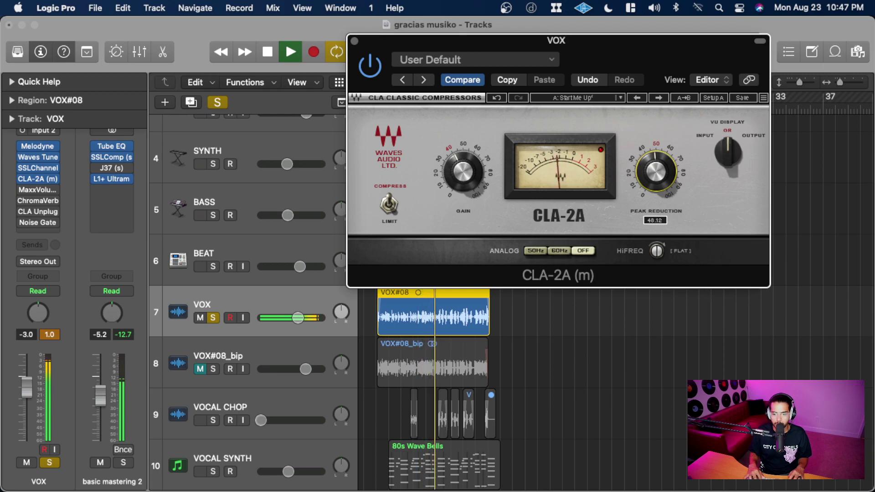
pyautogui.press('space')
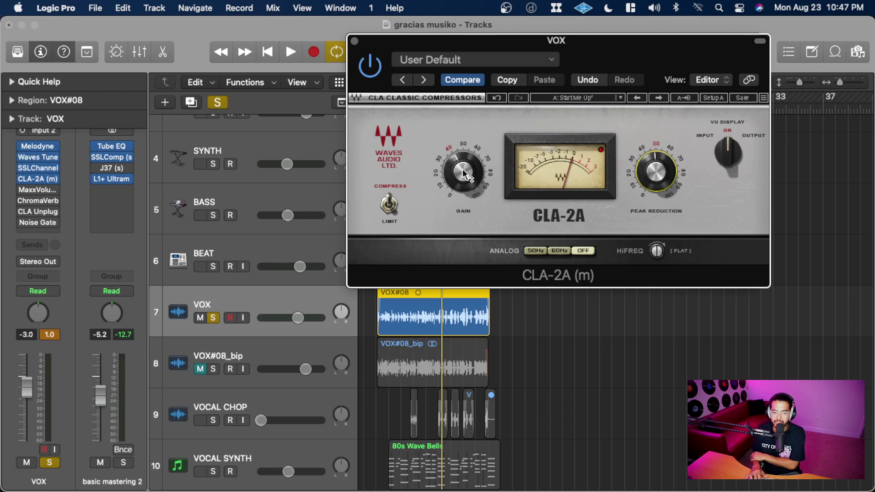
# Play the vocal from the start and lower the CLA-2A gain to 33.40
pyautogui.moveTo(465, 174)
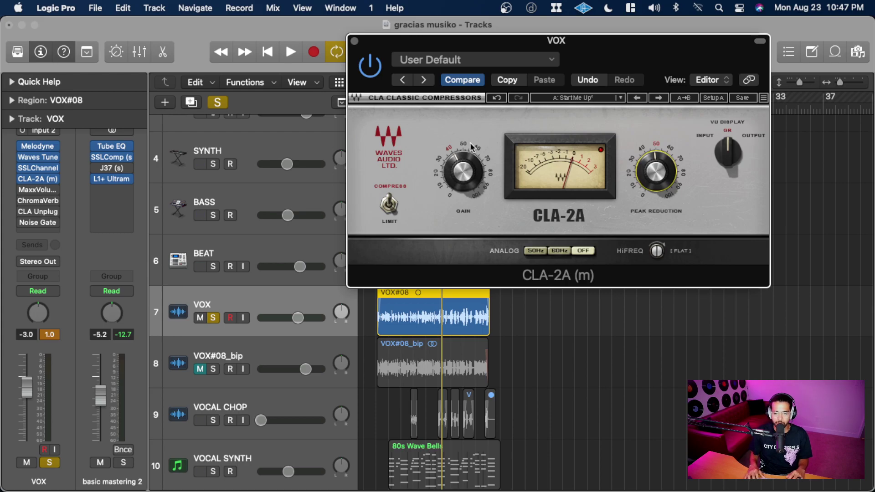
pyautogui.press('space')
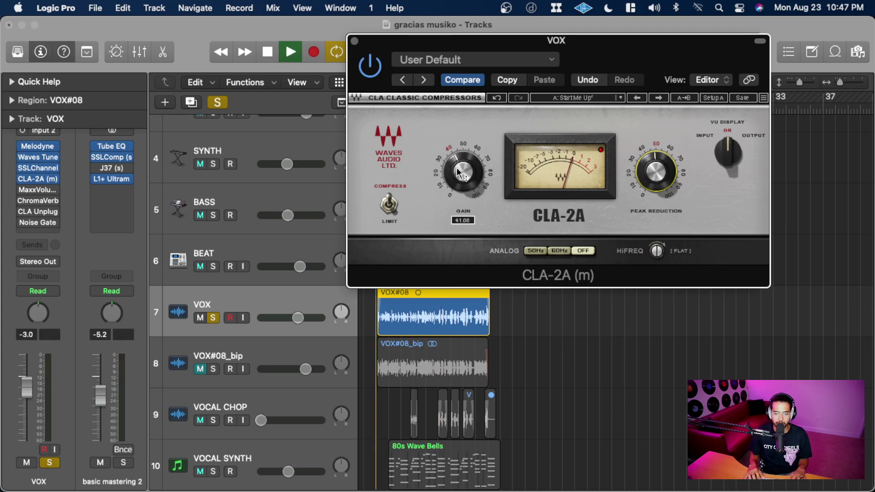
pyautogui.moveTo(458, 171)
pyautogui.mouseDown()
pyautogui.moveTo(458, 126)
pyautogui.moveTo(457, 180)
pyautogui.moveTo(466, 171)
pyautogui.mouseUp()
pyautogui.press('space')
pyautogui.press('space')
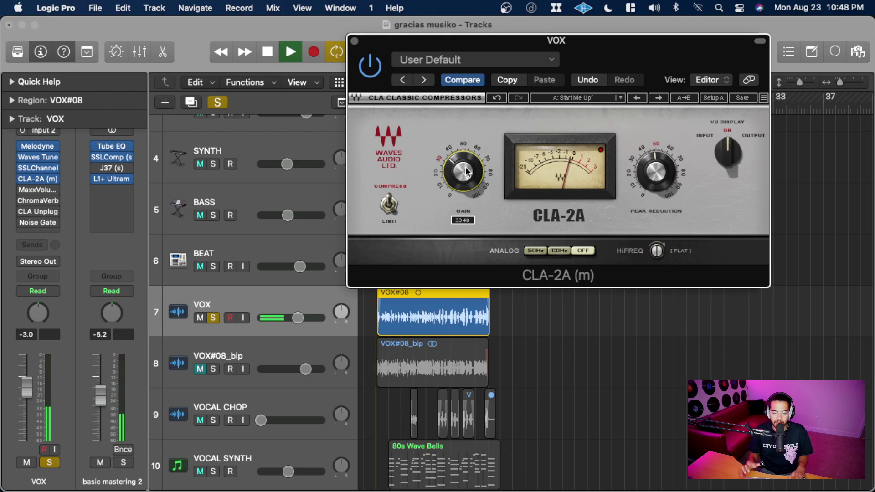
# Reduce the CLA-2A gain further and compare the playing vocal with the compressor bypassed and active
pyautogui.click(367, 66)
pyautogui.press('space')
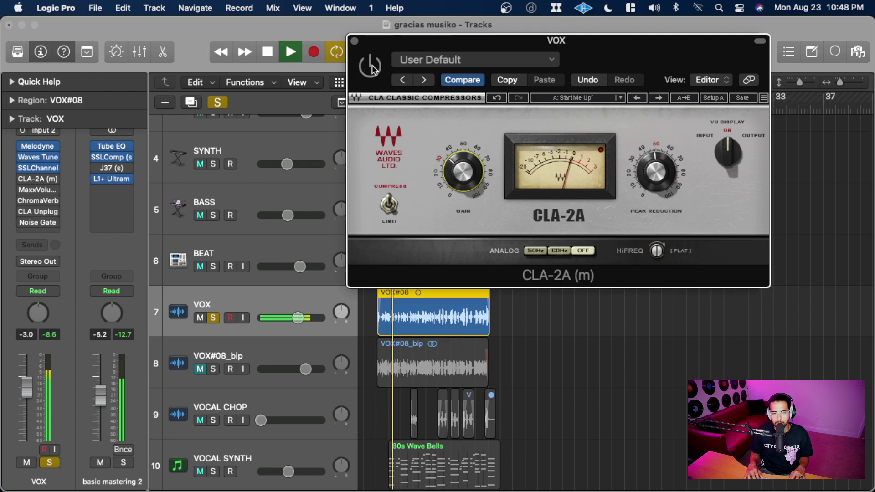
pyautogui.moveTo(463, 172); pyautogui.dragTo(462, 183)
pyautogui.click(370, 67)
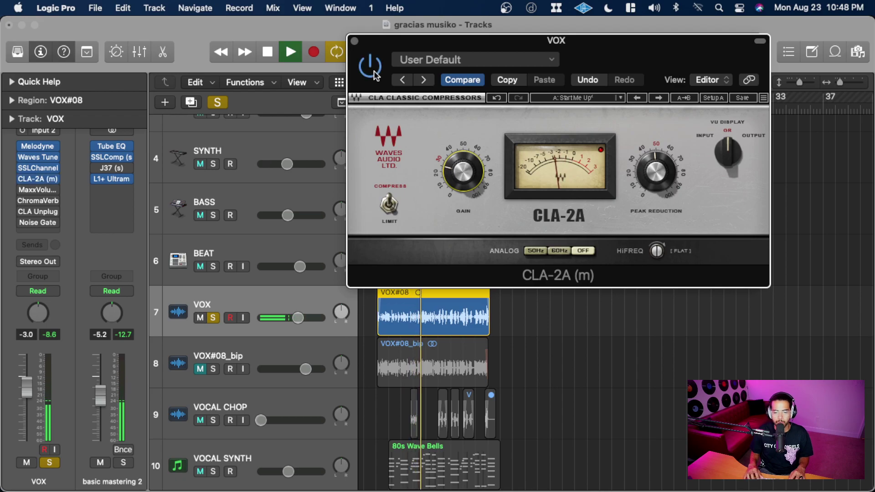
pyautogui.press('space')
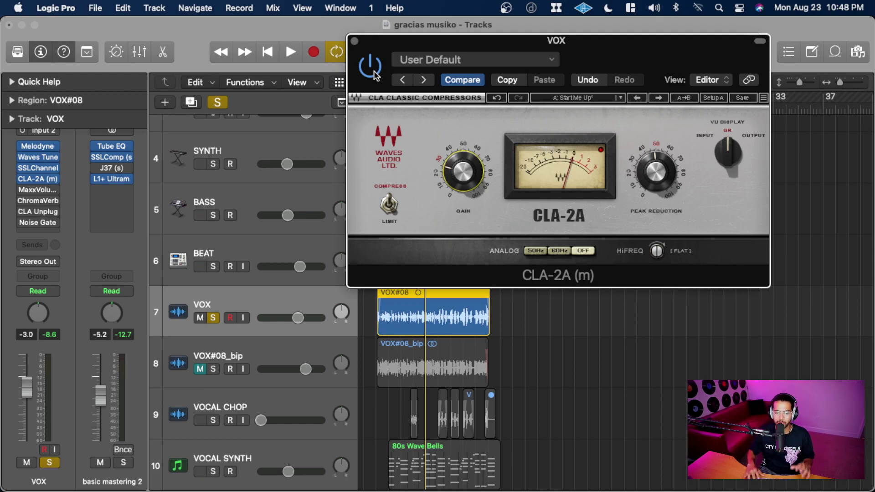
# Raise the CLA-2A gain to 38.44 and compare the vocal with the compressor bypassed and active
pyautogui.moveTo(456, 179); pyautogui.dragTo(457, 176)
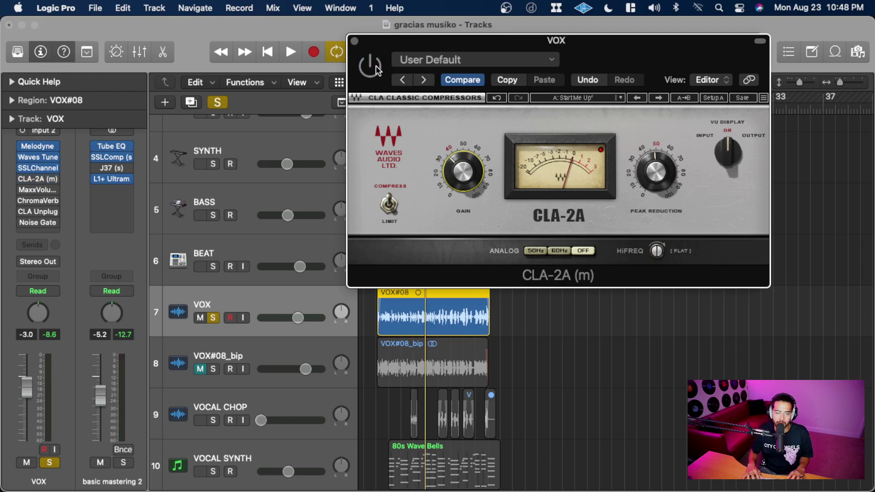
pyautogui.press('space')
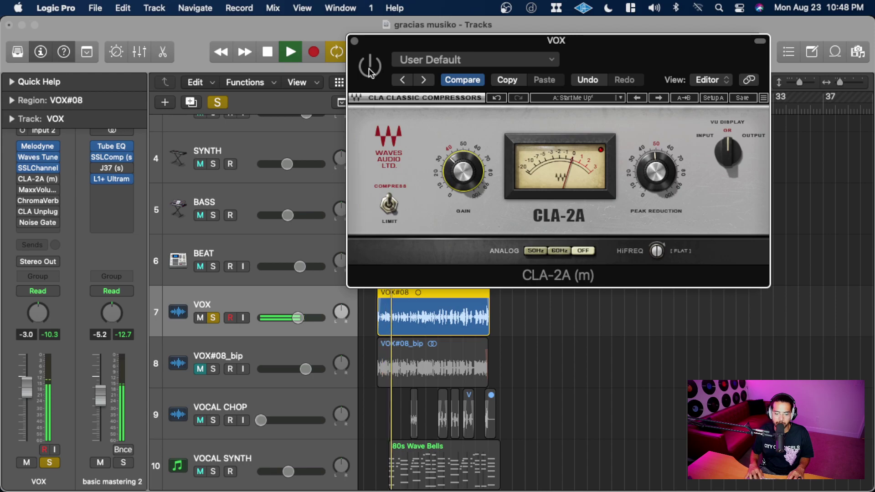
pyautogui.click(369, 68)
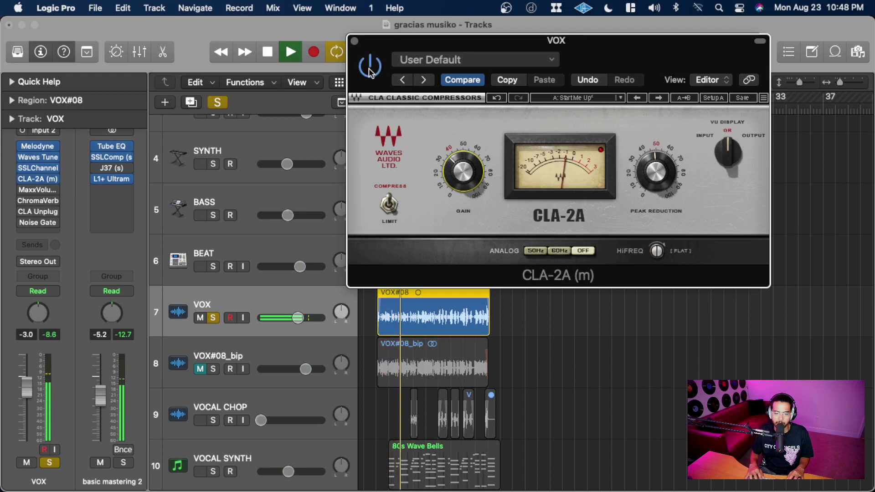
pyautogui.press('space')
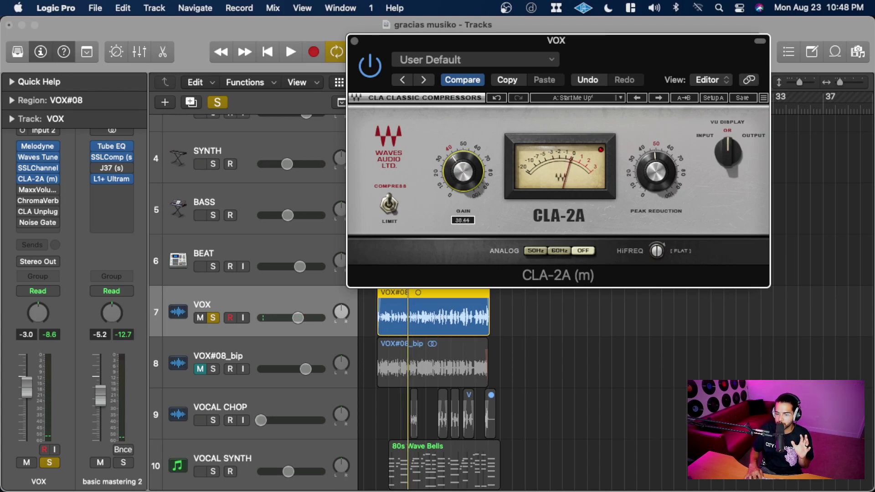
# Compare the vocal with CLA-2A bypassed and active once more, and set the gain to 39.68
pyautogui.click(370, 66)
pyautogui.press('space')
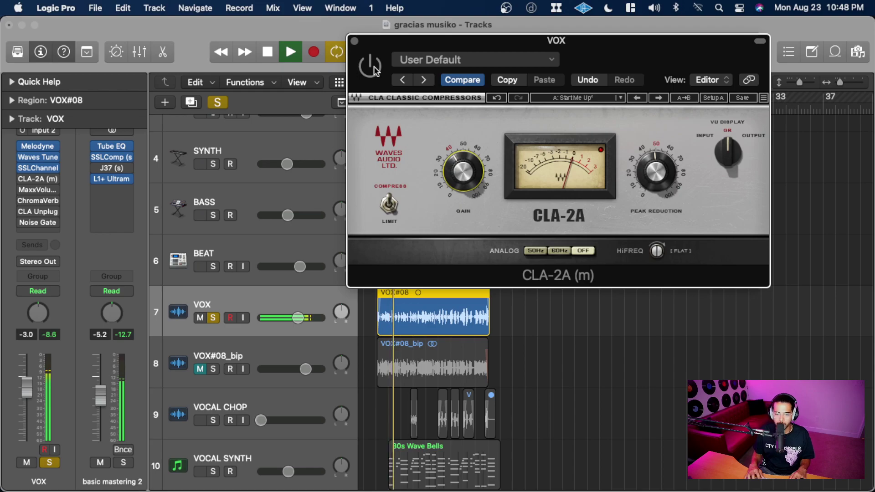
pyautogui.click(373, 66)
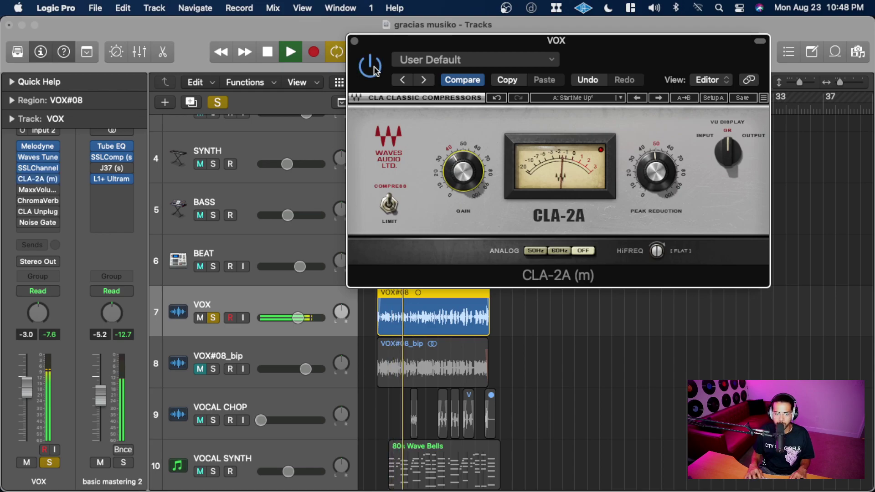
pyautogui.moveTo(452, 173)
pyautogui.press('space')
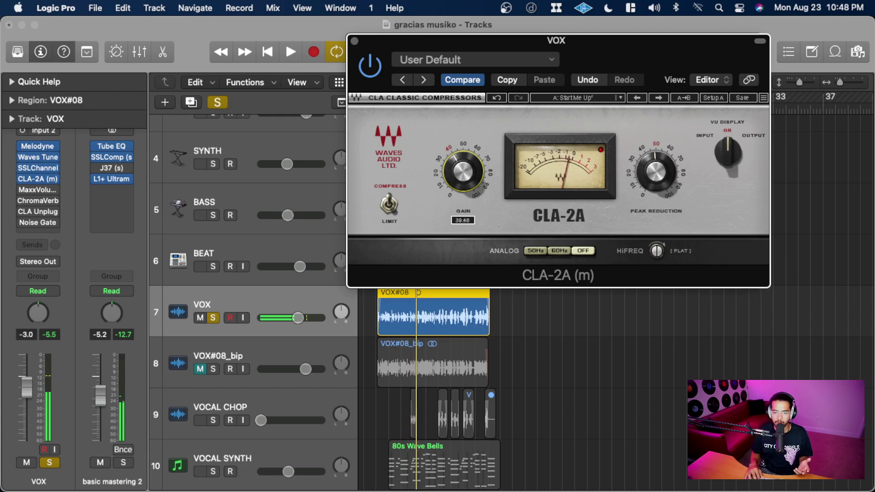
# Close the CLA-2A plug-in window and switch to Safari to view the compressor's Waves product page
pyautogui.click(355, 43)
pyautogui.hotkey('ctrl', 'Up')
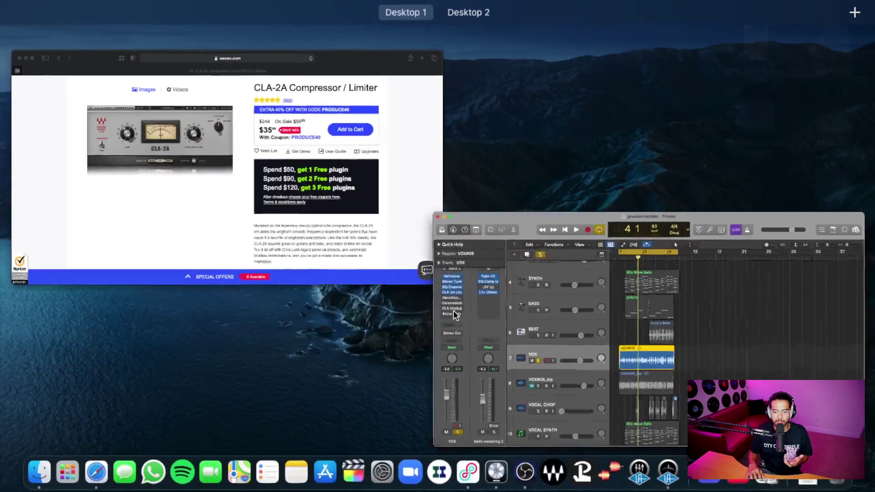
pyautogui.click(236, 119)
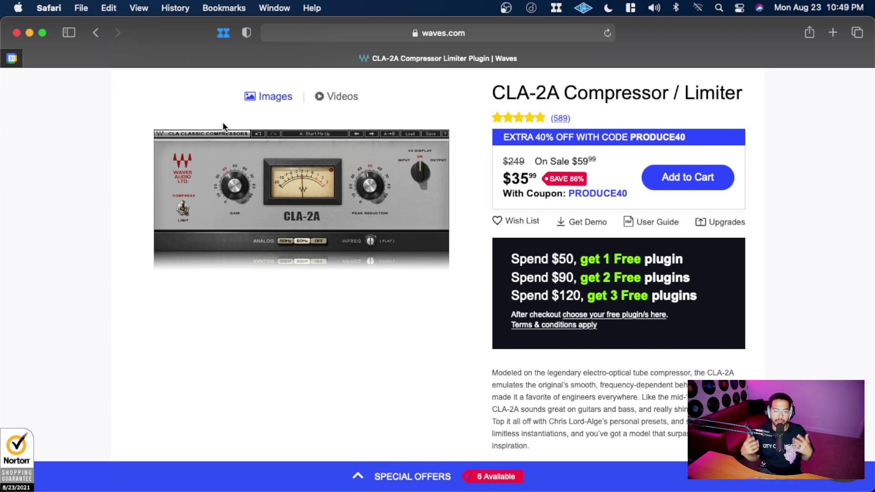
# Return to Logic Pro and browse the Waves Audio Units available for an empty insert slot on the VOX track
pyautogui.hotkey('ctrl', 'Up')
pyautogui.click(58, 219)
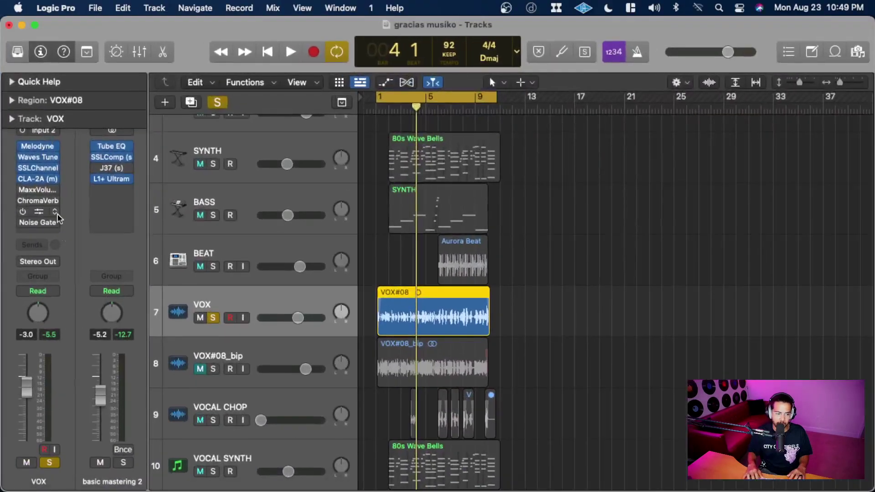
pyautogui.click(34, 232)
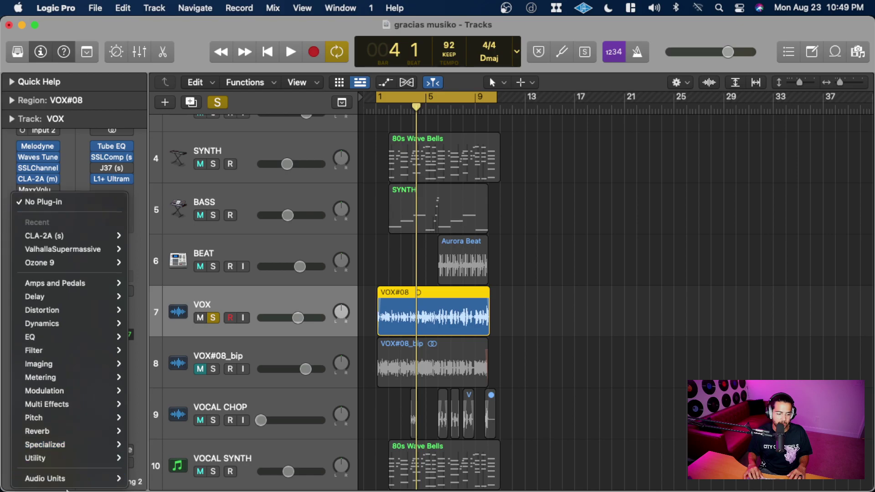
pyautogui.moveTo(71, 482)
pyautogui.moveTo(146, 479)
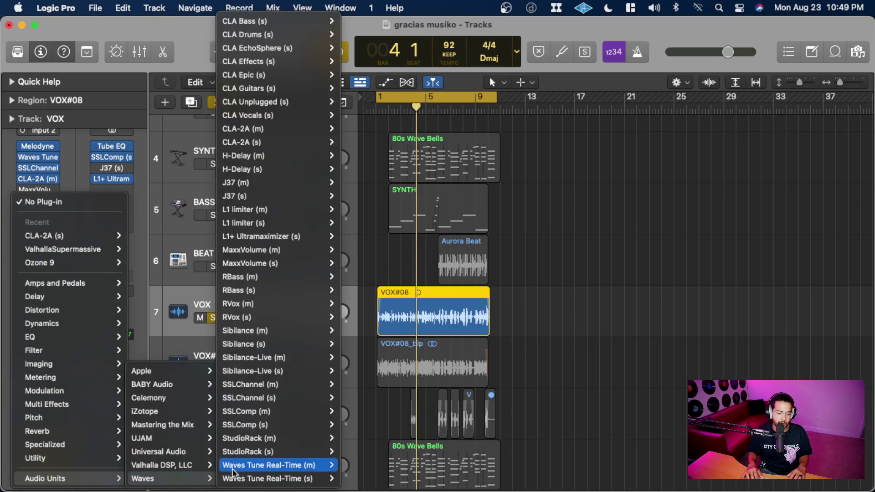
pyautogui.click(532, 201)
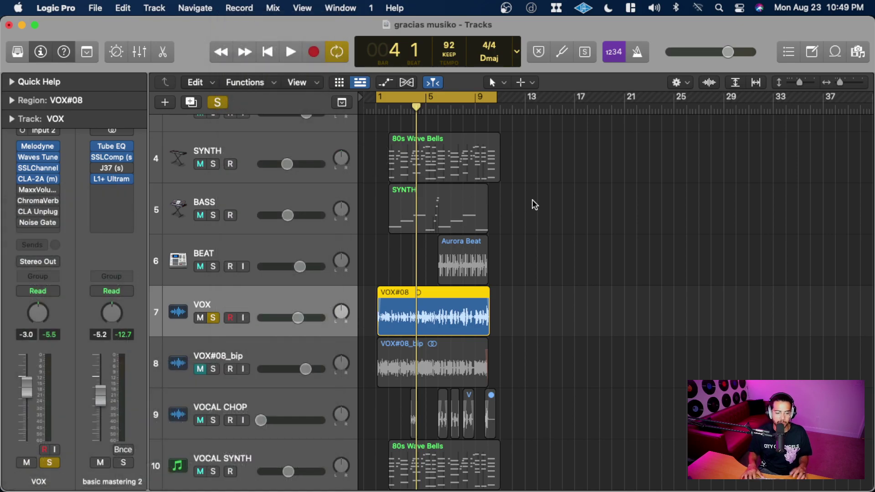
# Enable the MaxxVolume, CLA Unplugged and Noise Gate inserts on VOX, and play the full mix from the start with VOX unsoloed
pyautogui.click(24, 190)
pyautogui.click(23, 195)
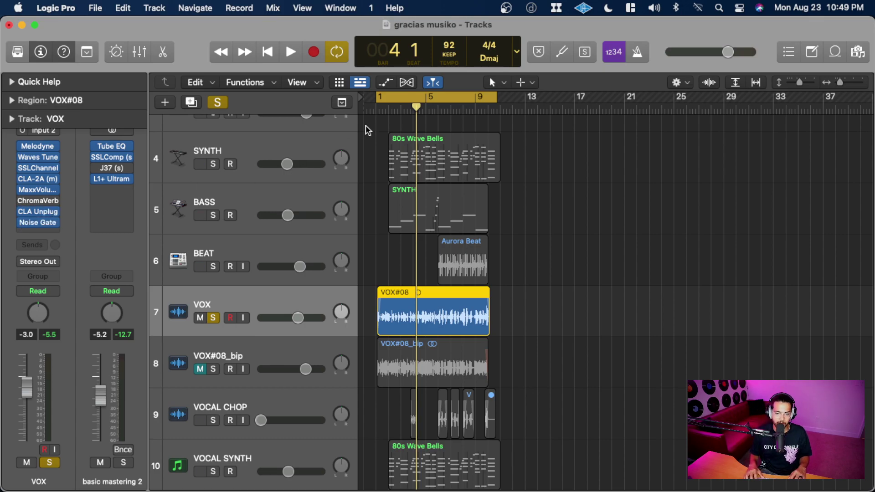
pyautogui.click(214, 318)
pyautogui.press('space')
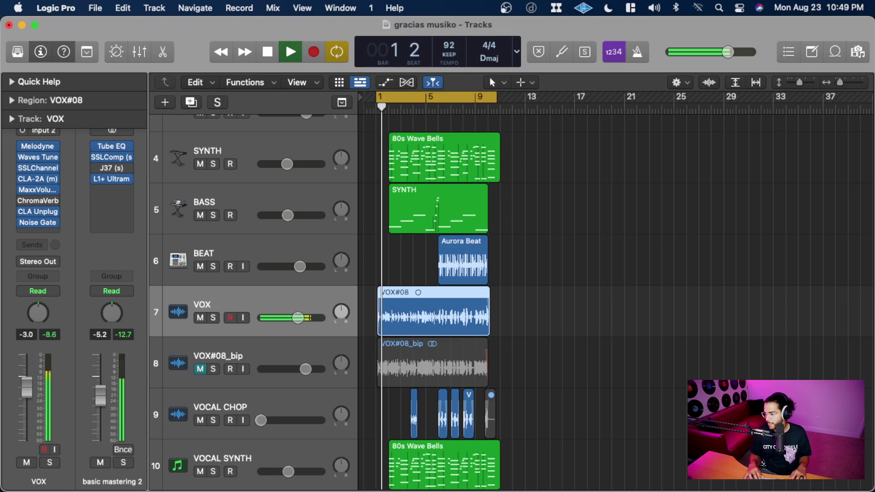